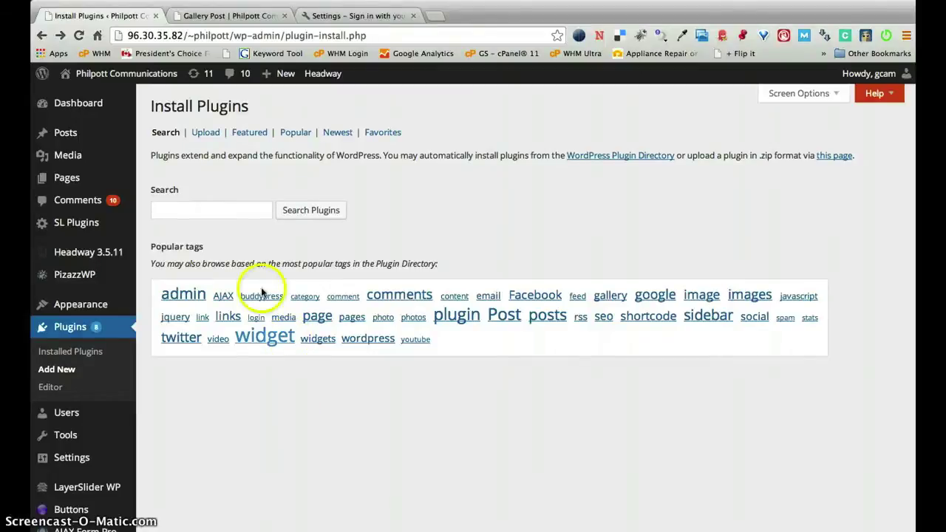
Search the plugin directory for "rotating testimonials" and check the install status of Flexi Quote Rotator
click(238, 209)
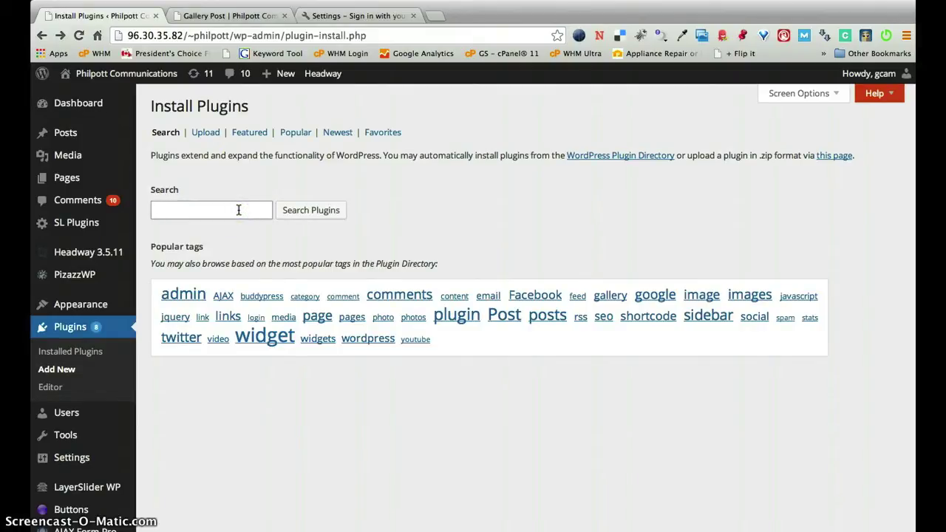
text(rotating testimonials)
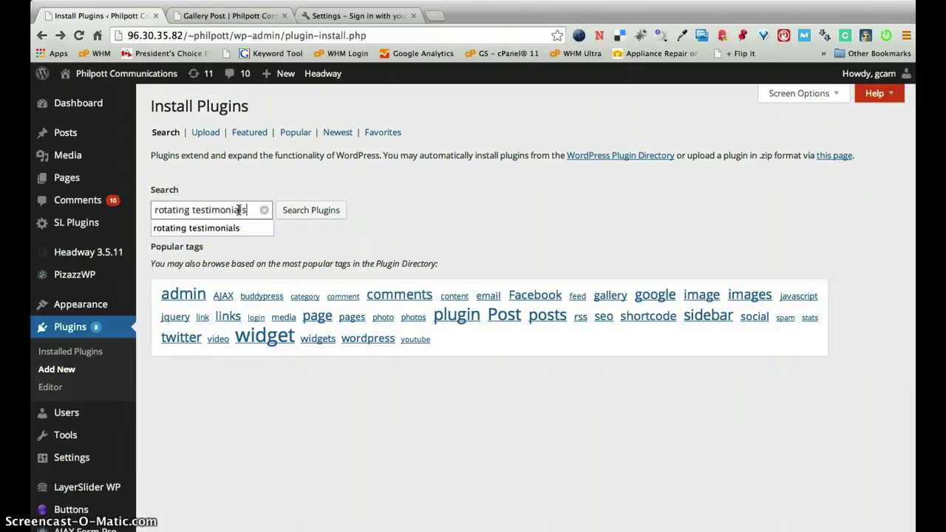
click(262, 174)
click(298, 211)
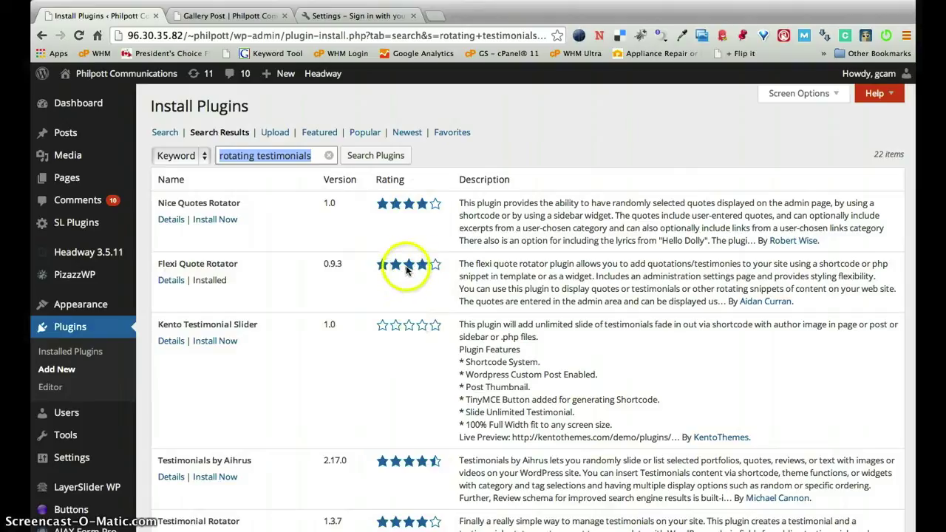
mouse_move(406, 271)
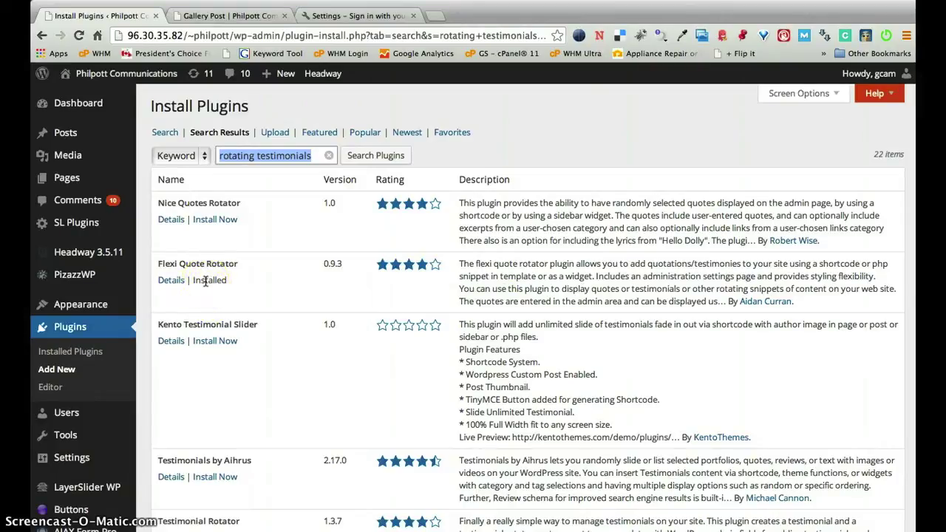
mouse_move(206, 282)
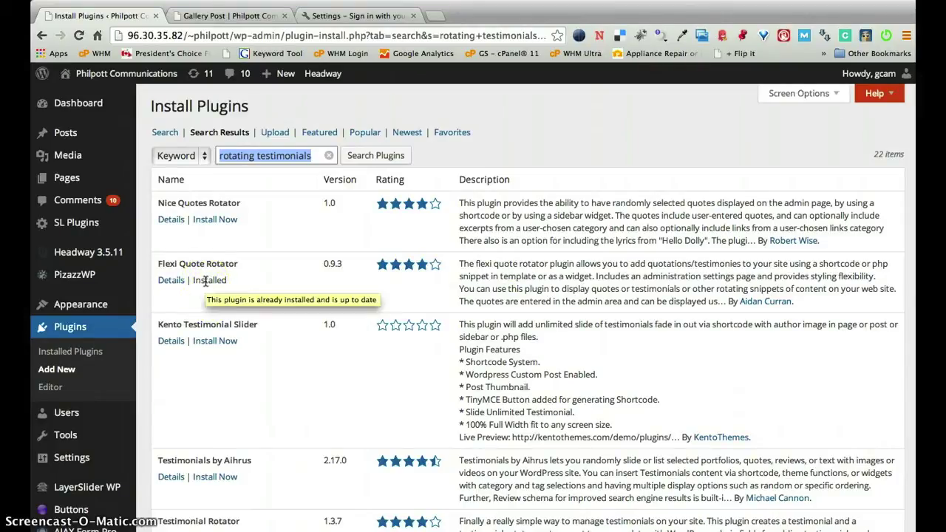
Activate the Flexi Quote Rotator plugin from the installed plugins list
click(92, 351)
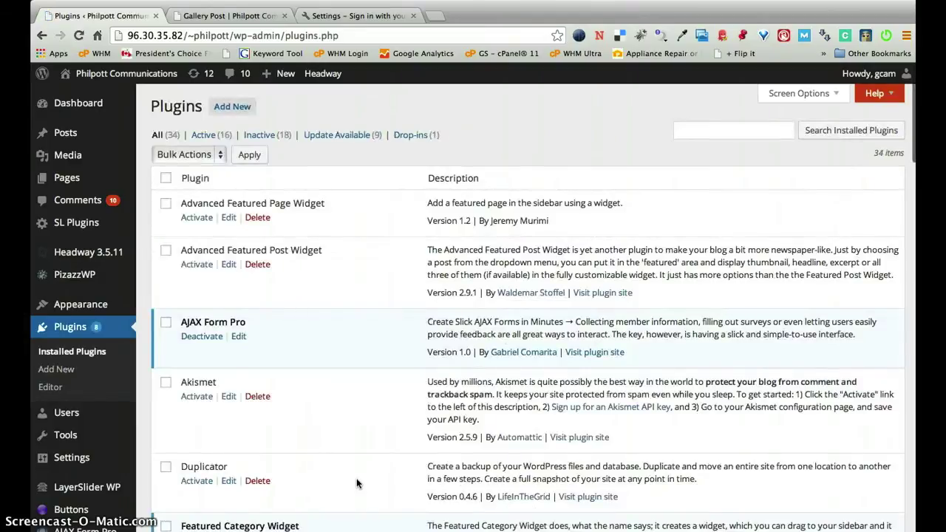
scroll(356, 478, down, 5)
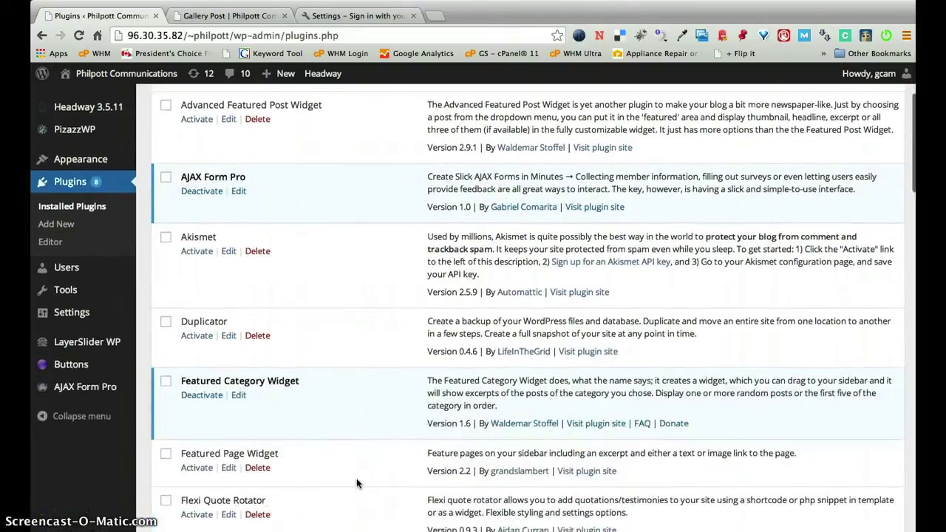
click(174, 417)
click(197, 398)
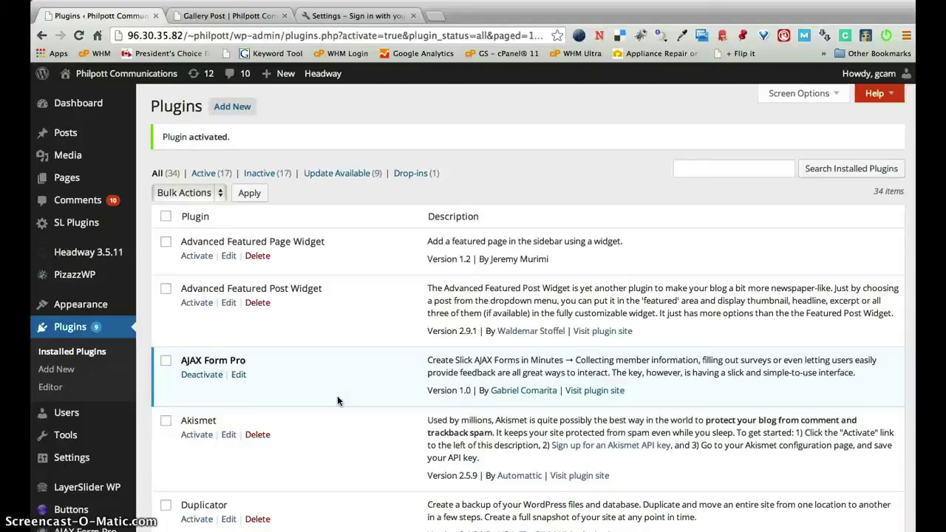
Open the Quote Rotator settings page
mouse_move(66, 457)
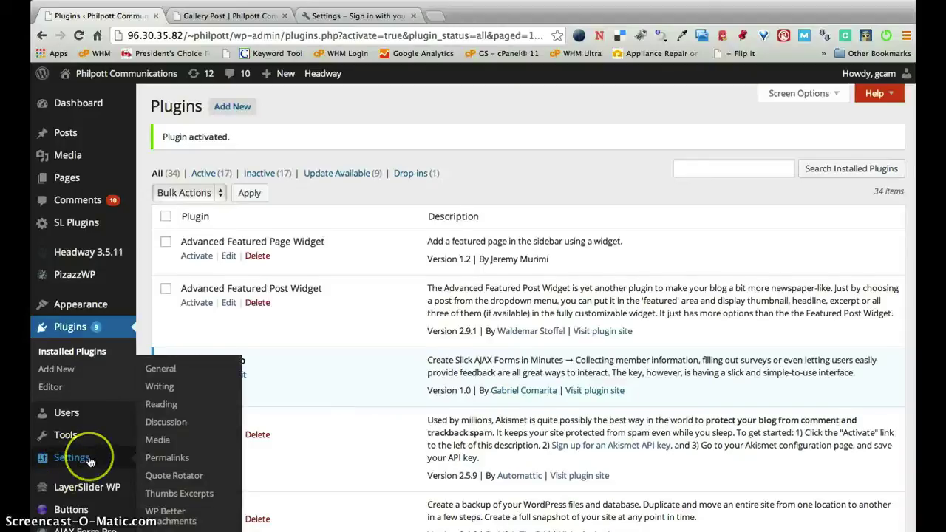
scroll(81, 443, down, 4)
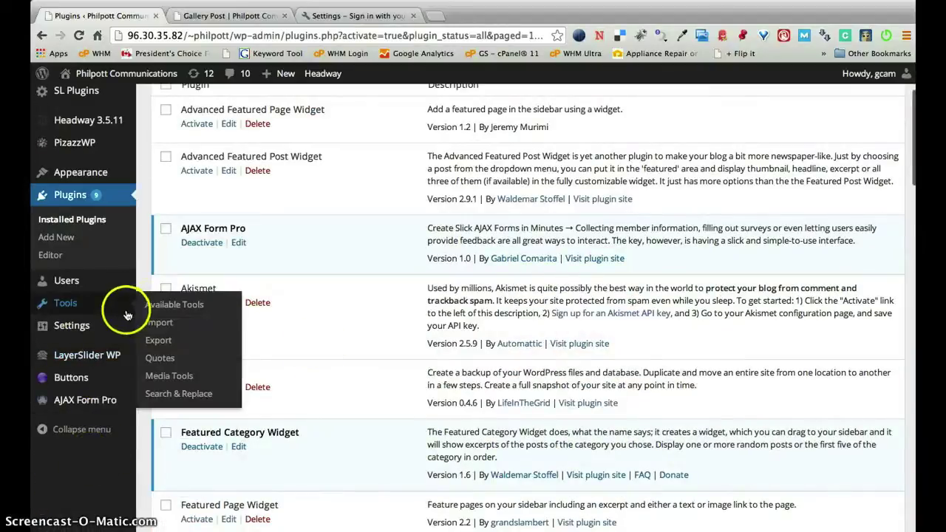
mouse_move(133, 327)
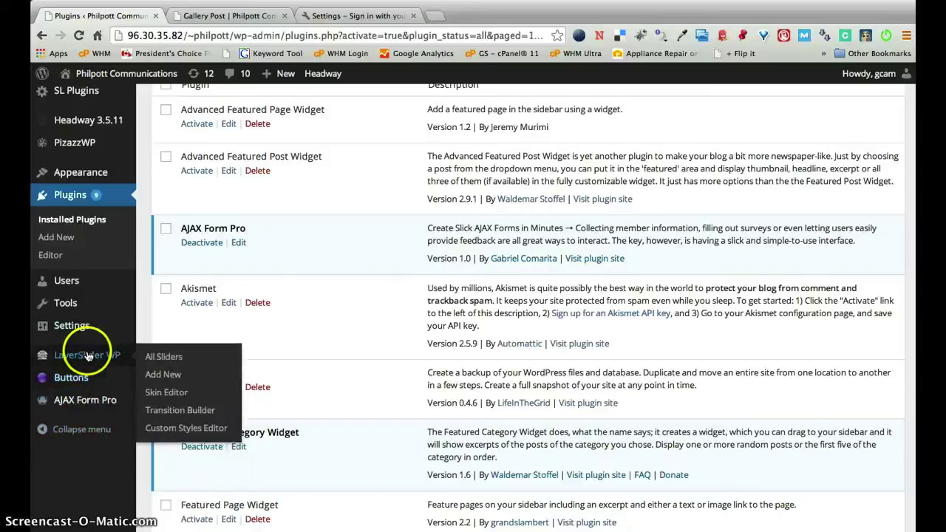
mouse_move(87, 384)
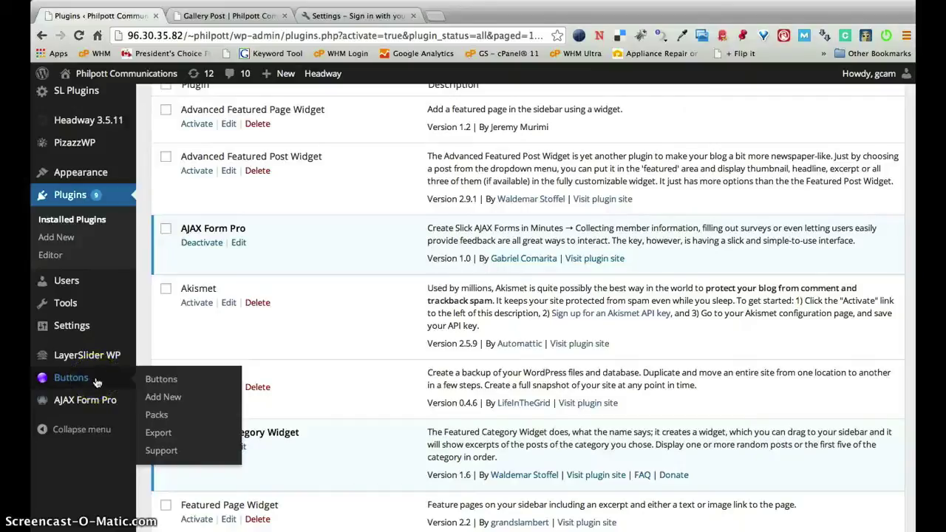
mouse_move(102, 325)
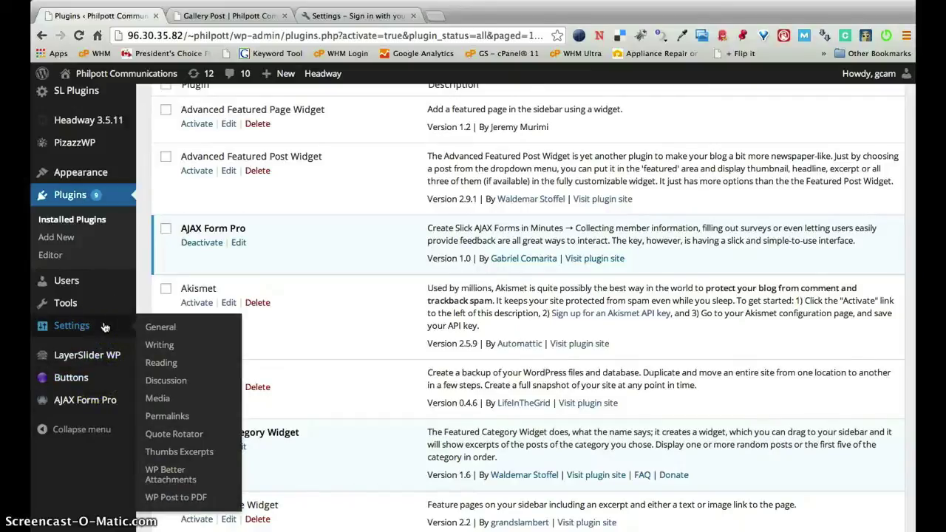
click(189, 437)
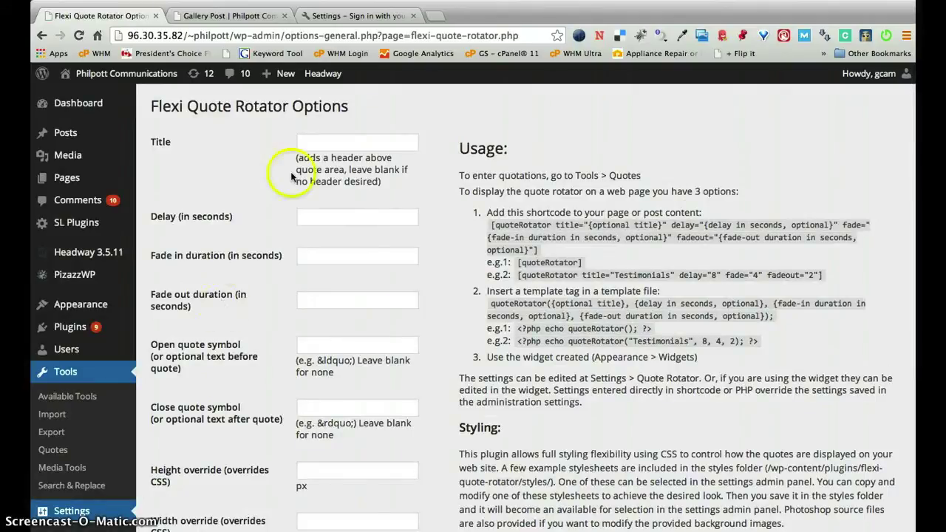
Set the rotator's title to "Testimonials" and its delay to 6 seconds
click(323, 145)
text(Test)
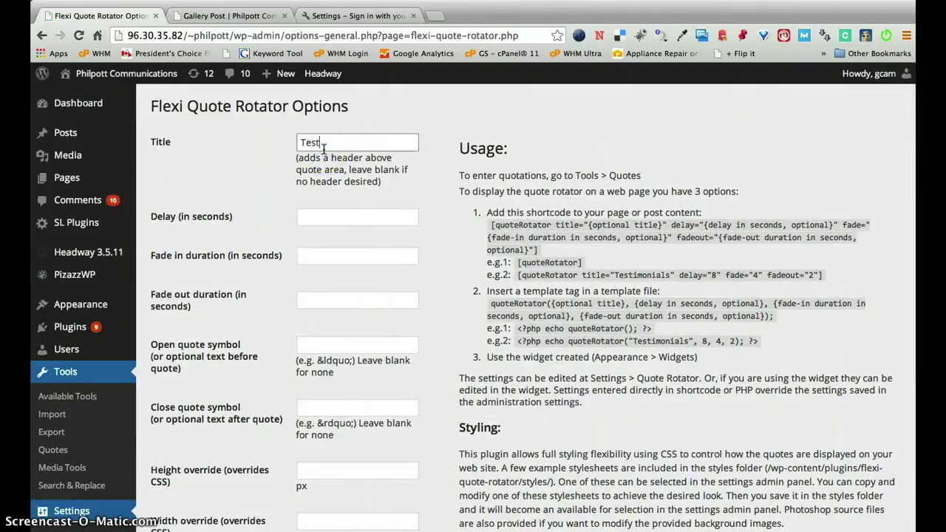
text(imonials)
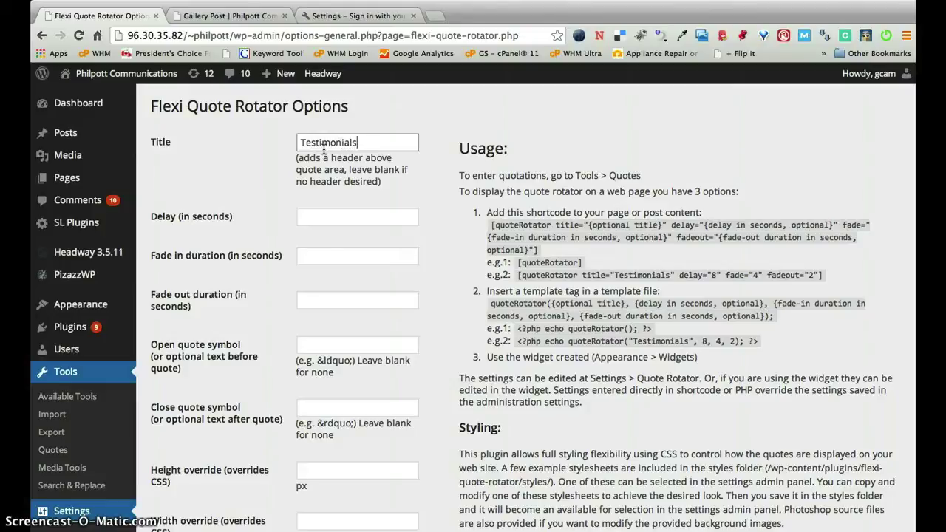
click(316, 215)
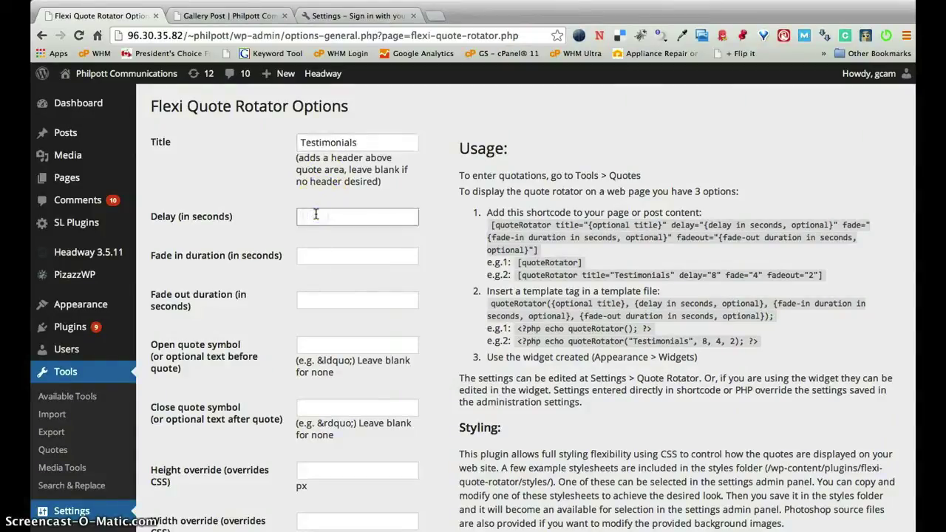
text(5)
click(317, 214)
key(BackSpace)
text(6)
Set both the fade in and fade out durations to 2 seconds
click(332, 256)
text(2)
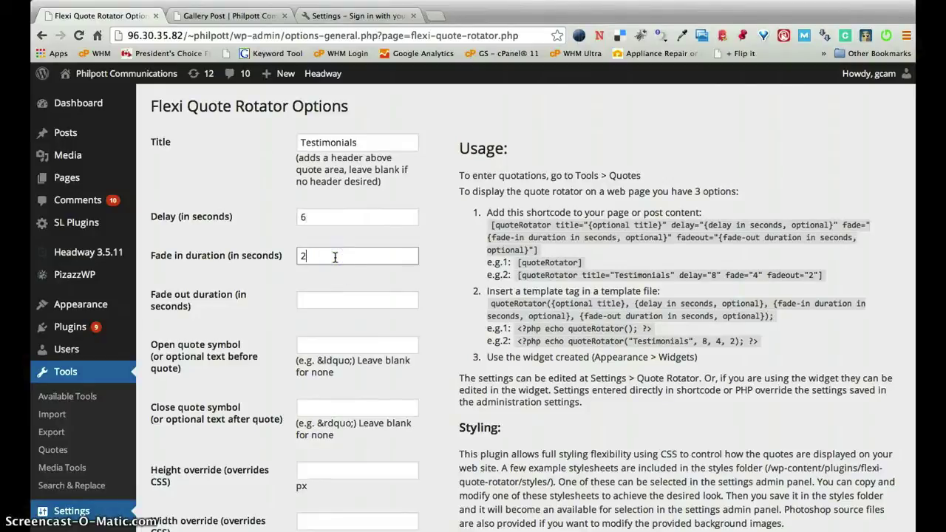
click(323, 301)
text(2)
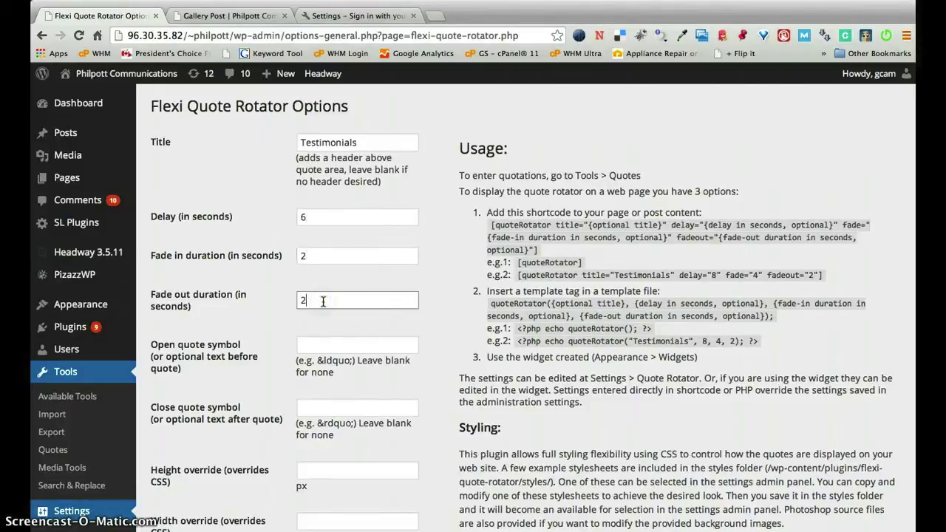
Leave the quote symbols blank and the stylesheet at none, and save the rotator options
click(312, 347)
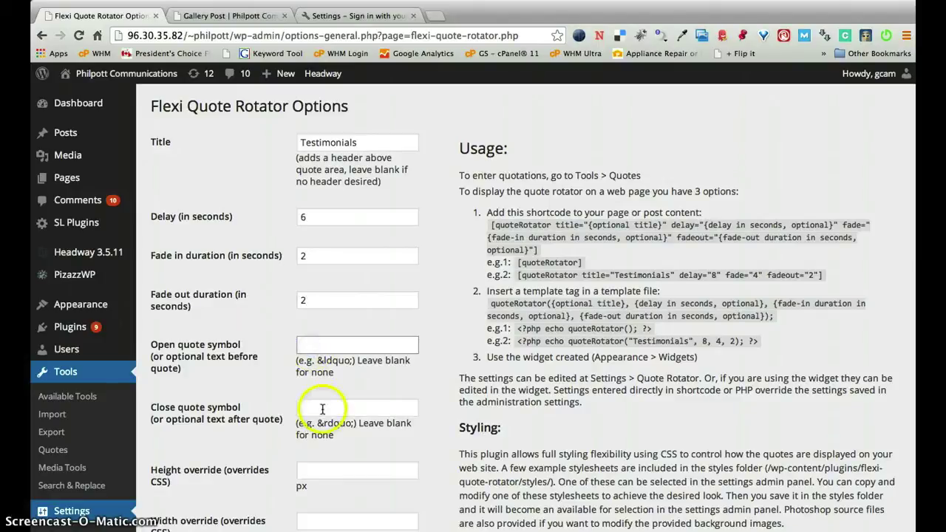
click(322, 411)
scroll(333, 437, down, 5)
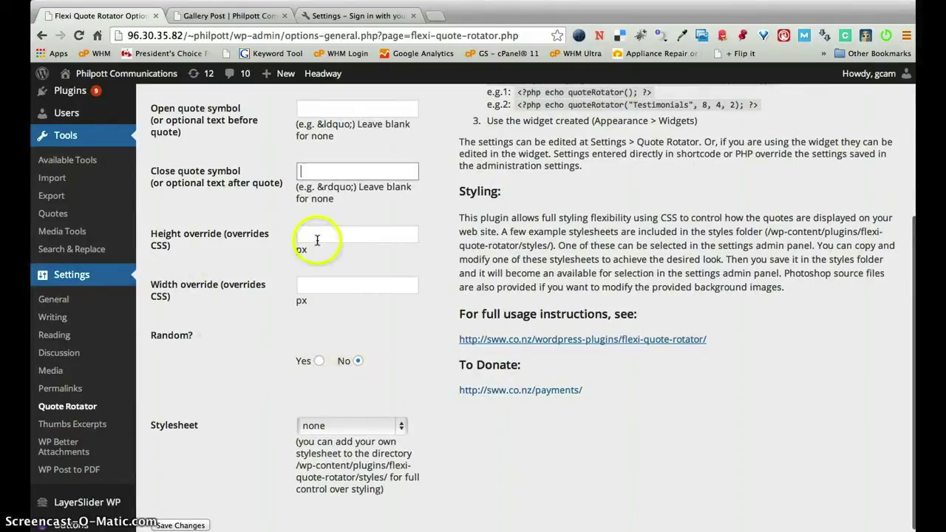
click(329, 426)
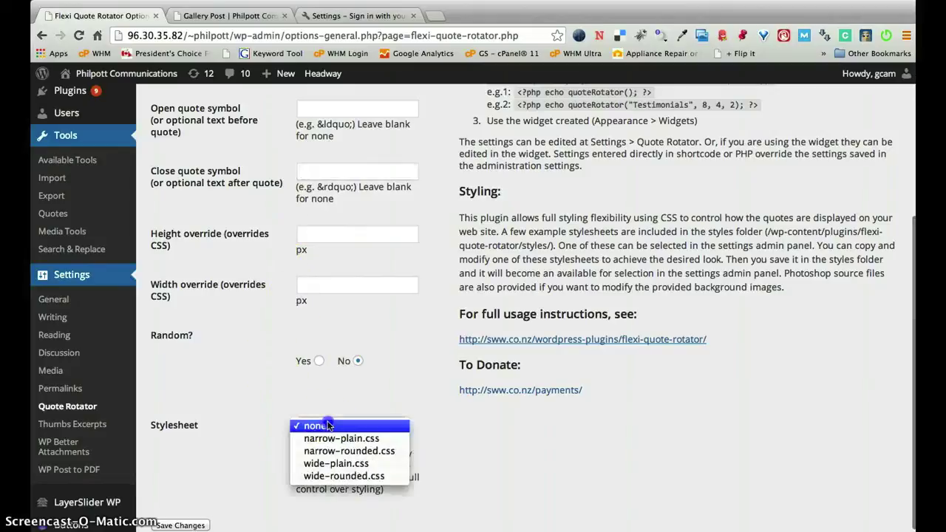
click(318, 408)
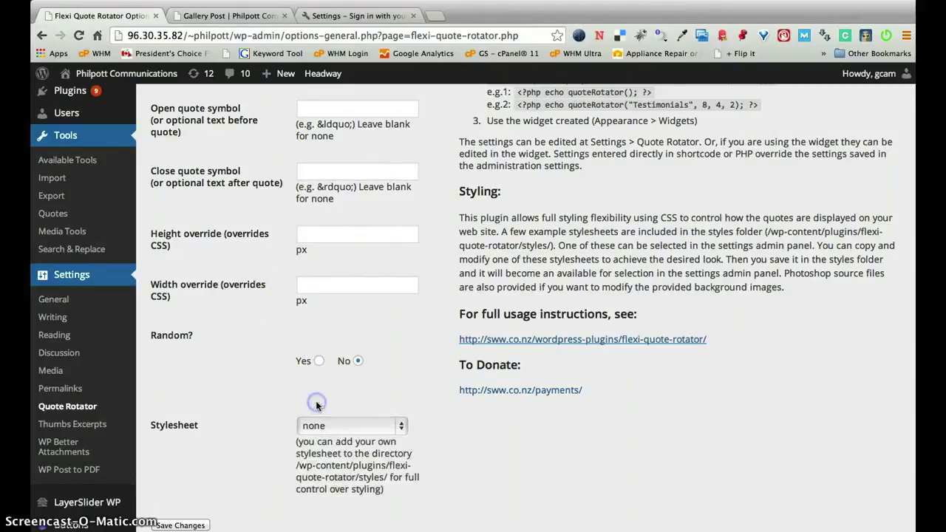
scroll(219, 479, up, 5)
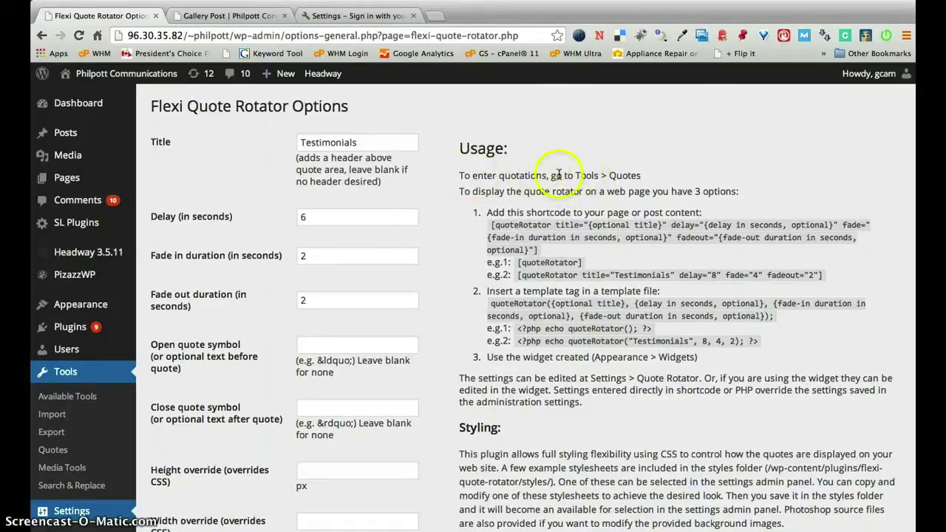
scroll(388, 392, down, 5)
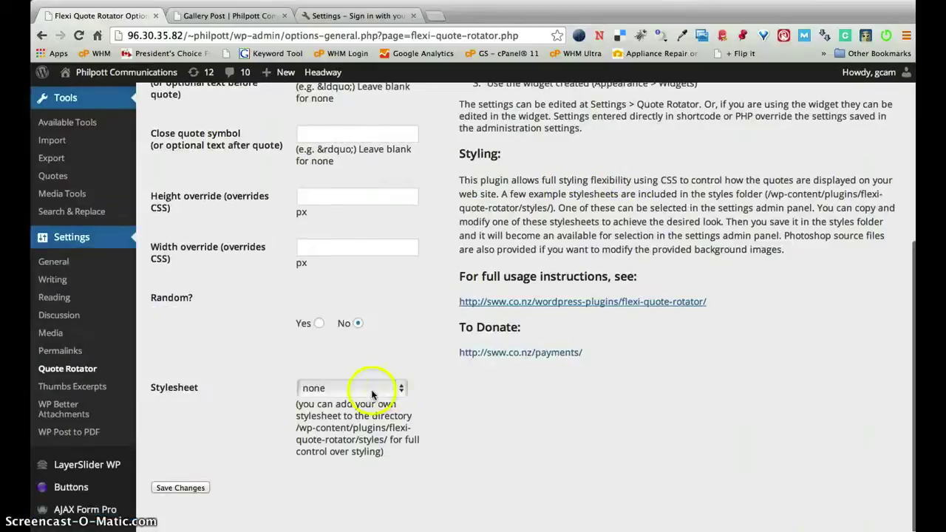
click(180, 490)
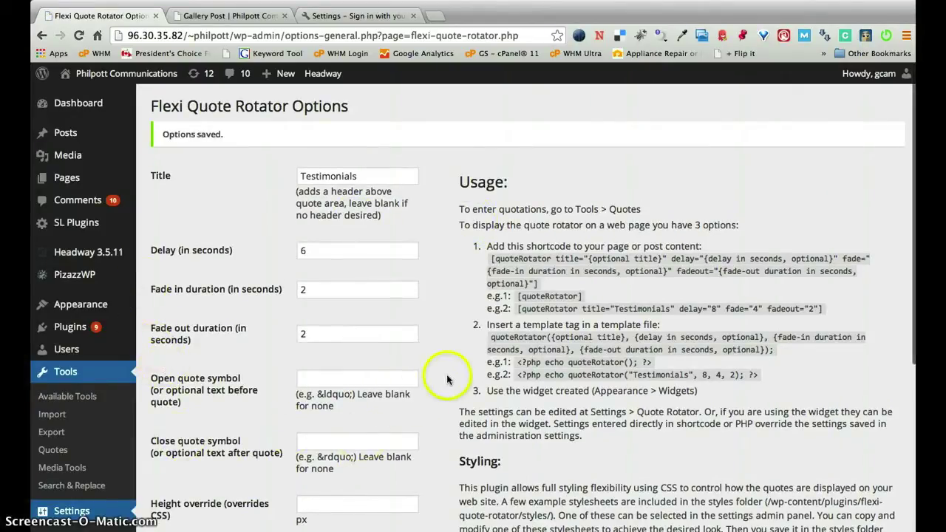
Review the example shortcodes in the usage instructions and copy the basic [quoteRotator] shortcode
drag(589, 297, 517, 296)
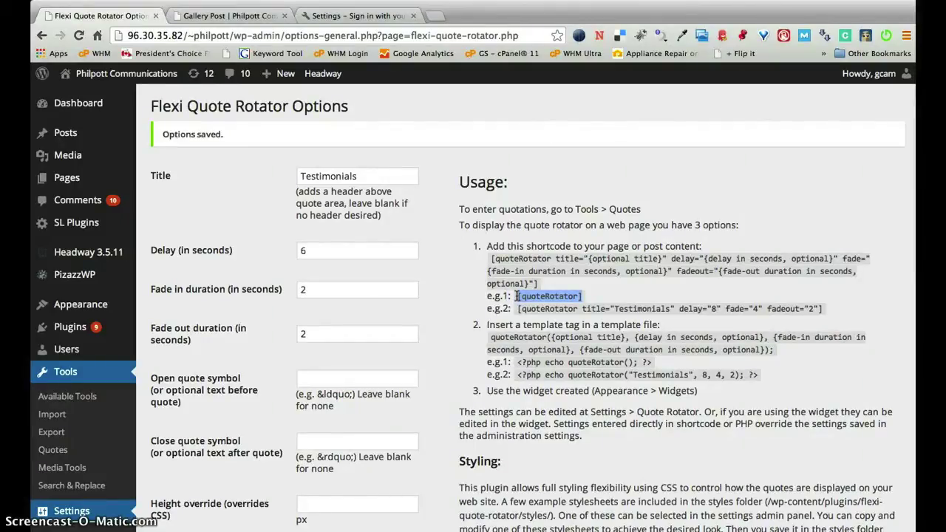
click(739, 280)
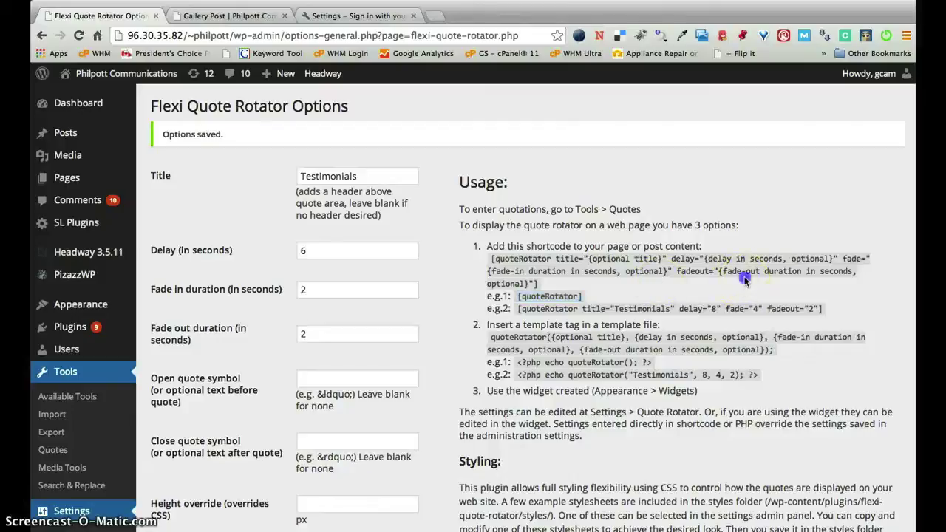
drag(823, 309, 515, 311)
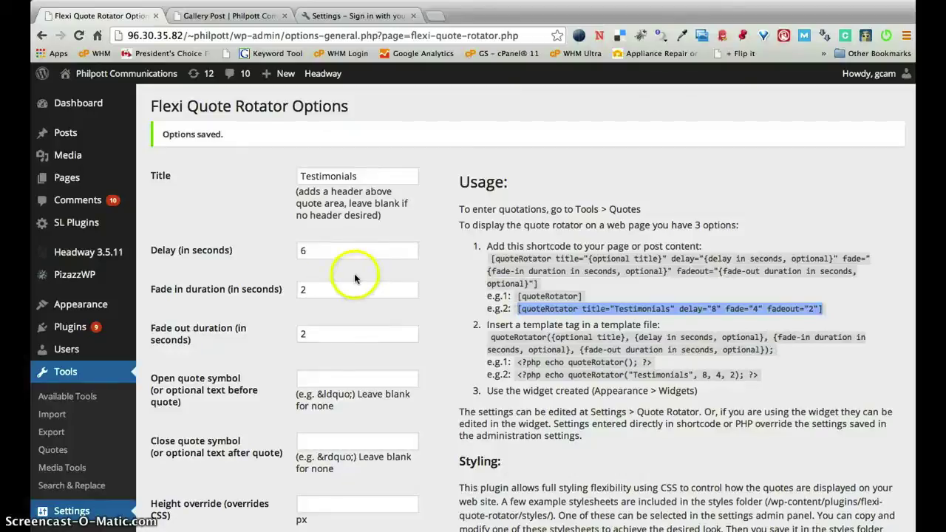
drag(588, 295, 516, 289)
key(super+c)
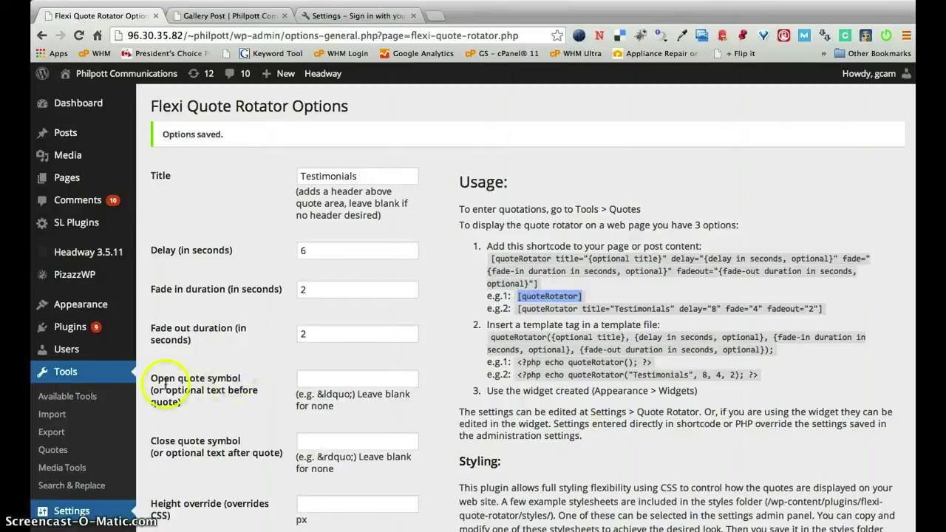
Add a quote on the Quotes page reading "Customer Testimonial 1" with the author "First Customer"
click(69, 453)
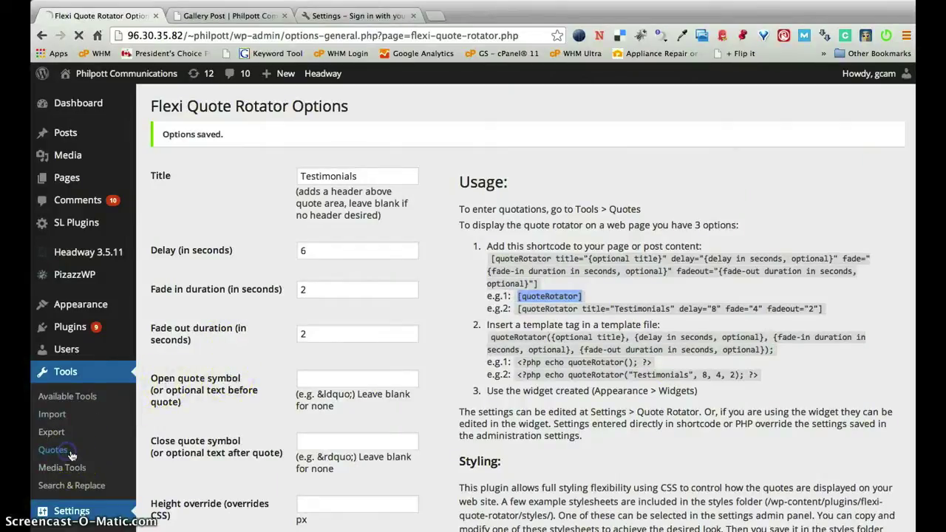
click(71, 456)
click(290, 260)
click(406, 257)
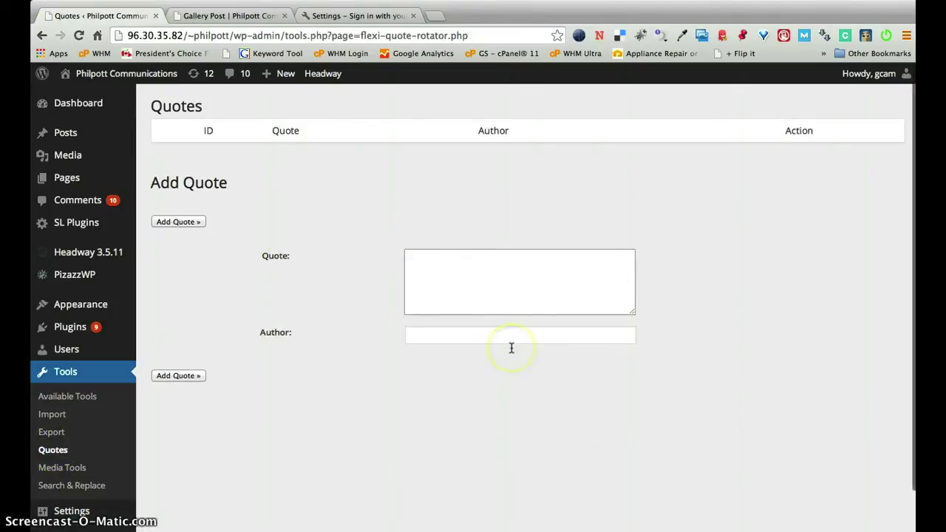
text(Customer )
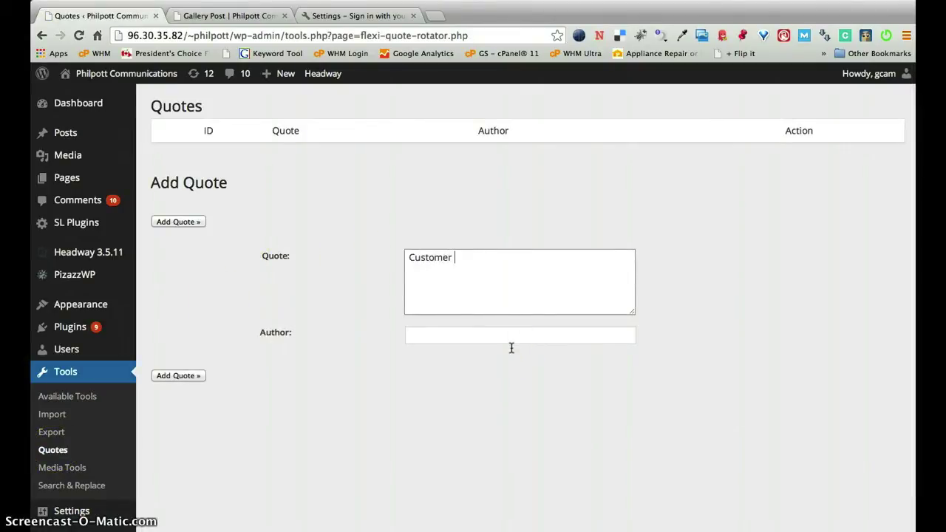
text(Testimonial 1)
click(511, 397)
click(500, 340)
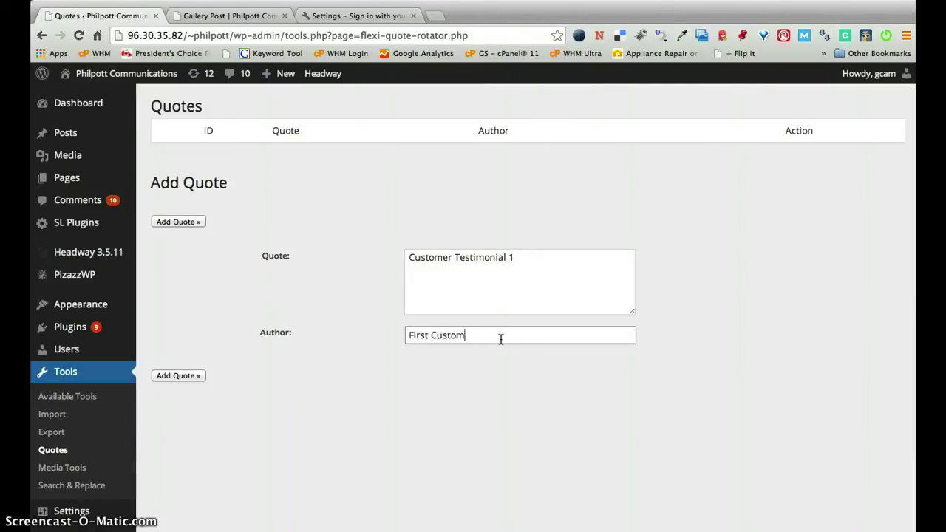
click(177, 375)
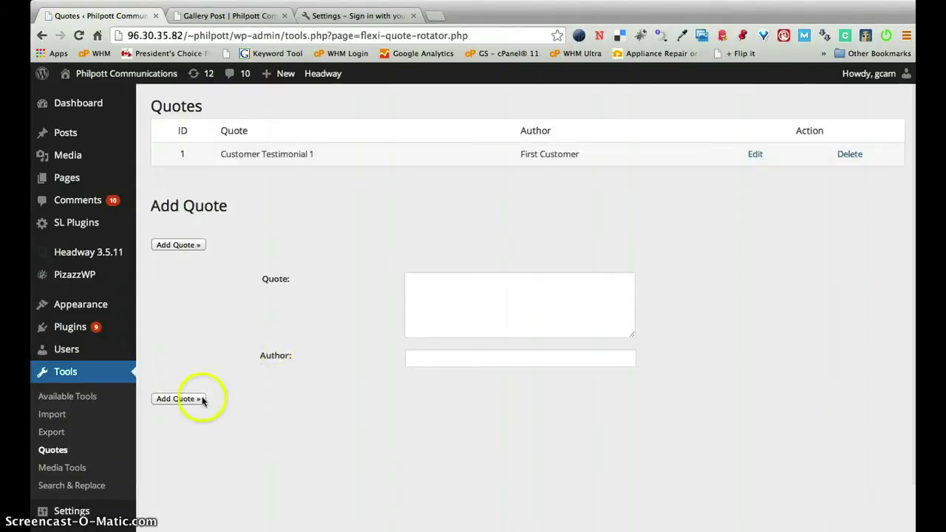
Add a second quote reading "Customer testimonial 2" with the author "Customer 2"
click(439, 306)
text(Customer testimonial 2)
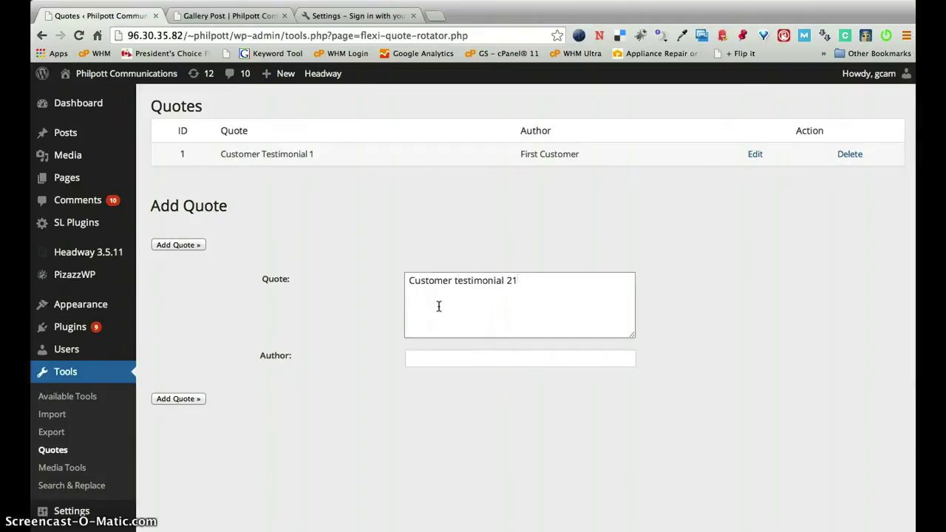
key(BackSpace)
key(Tab)
text(Custo)
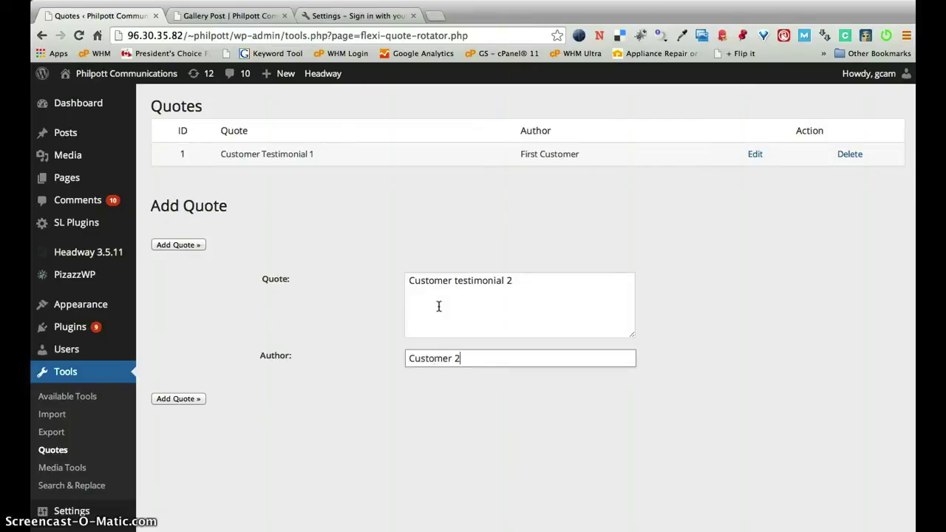
click(196, 397)
click(436, 416)
click(360, 244)
click(165, 134)
click(375, 147)
click(302, 131)
click(368, 212)
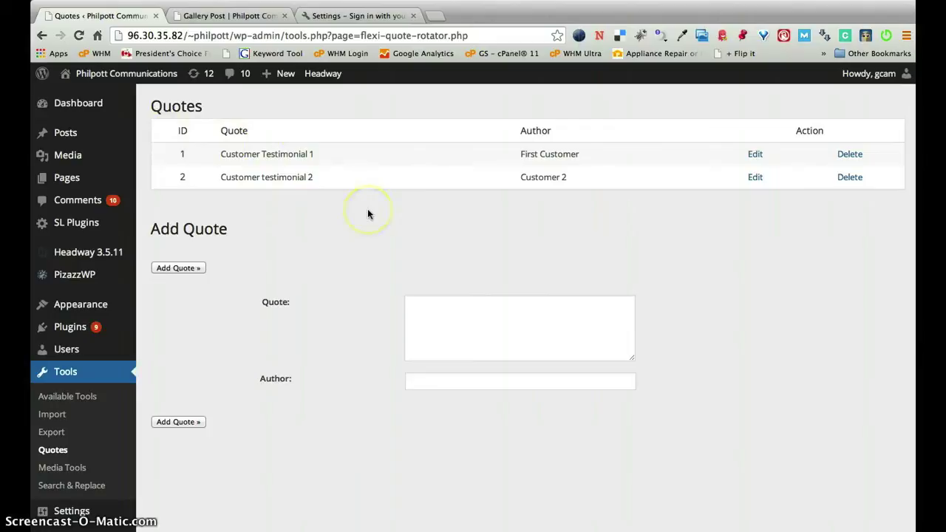
Go to the site's Widgets page and open the Text widget in the front page's Widget Area #18
mouse_move(358, 293)
mouse_down()
mouse_move(350, 313)
mouse_move(113, 311)
mouse_up()
mouse_move(114, 309)
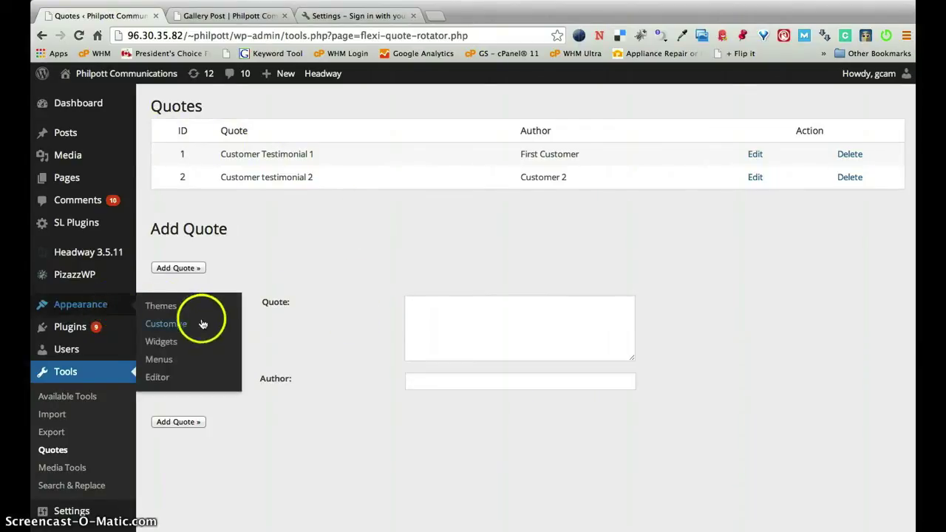
click(192, 344)
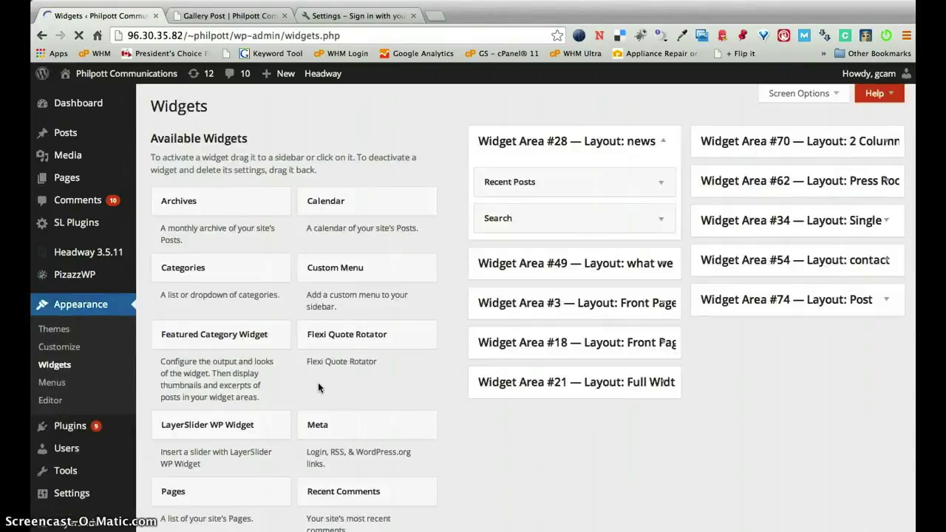
click(619, 502)
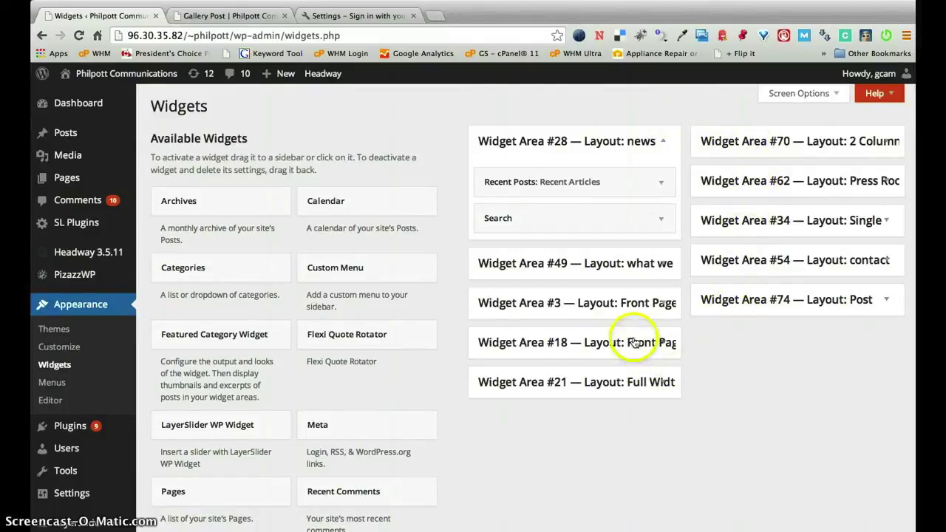
click(627, 303)
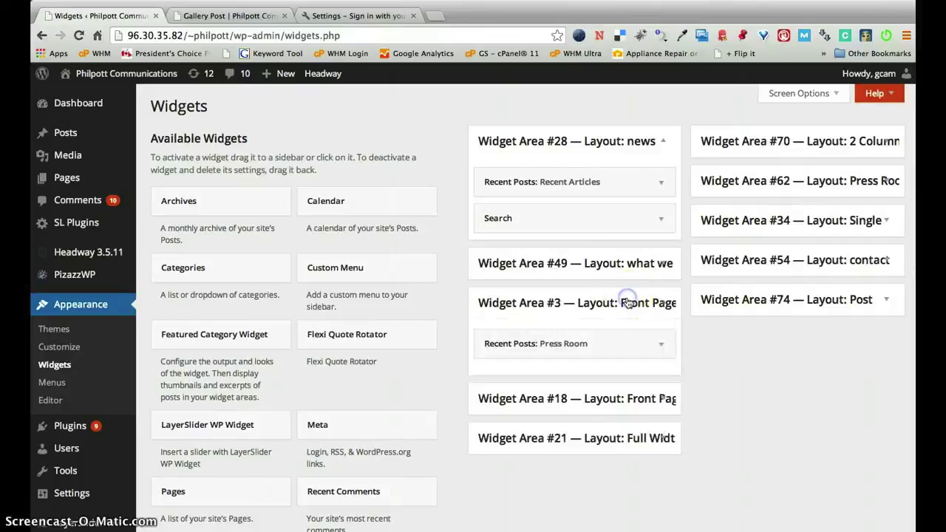
click(621, 402)
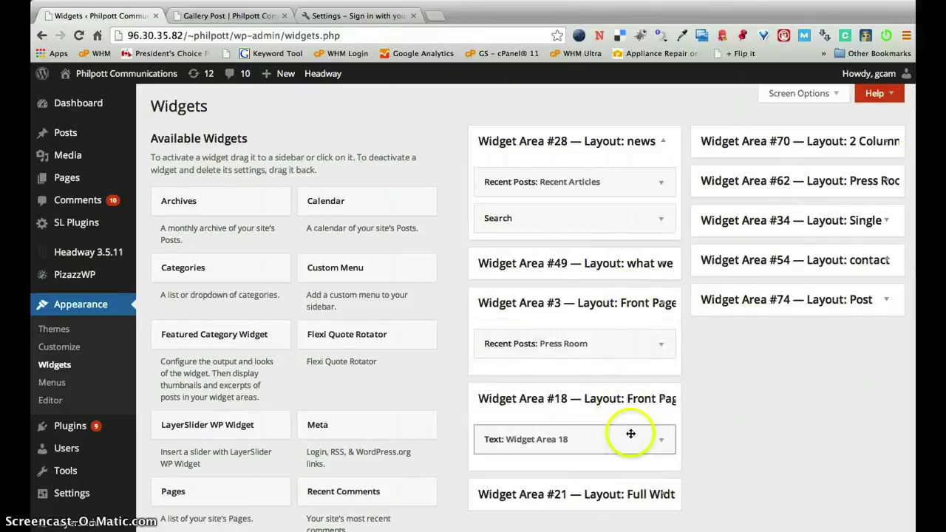
click(666, 444)
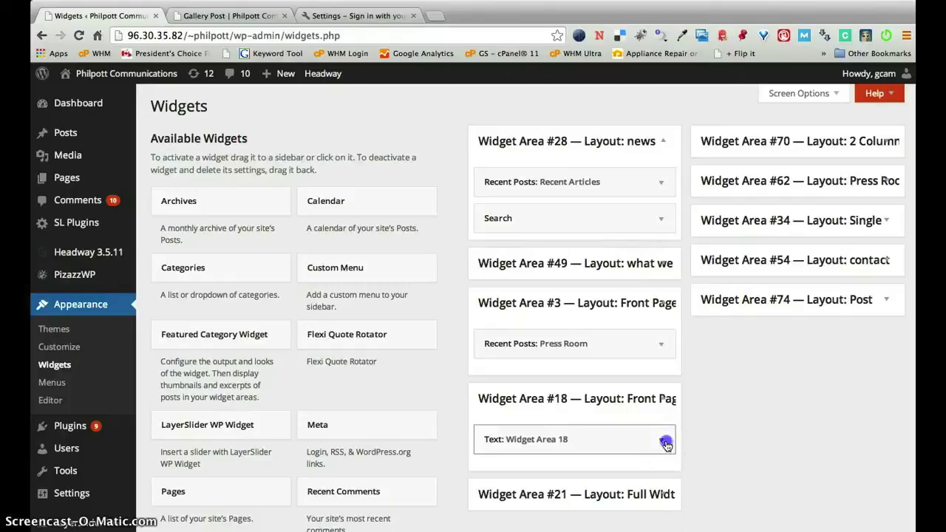
Change the title of the Text widget in Widget Area #18 to "Testimonials"
scroll(570, 511, down, 3)
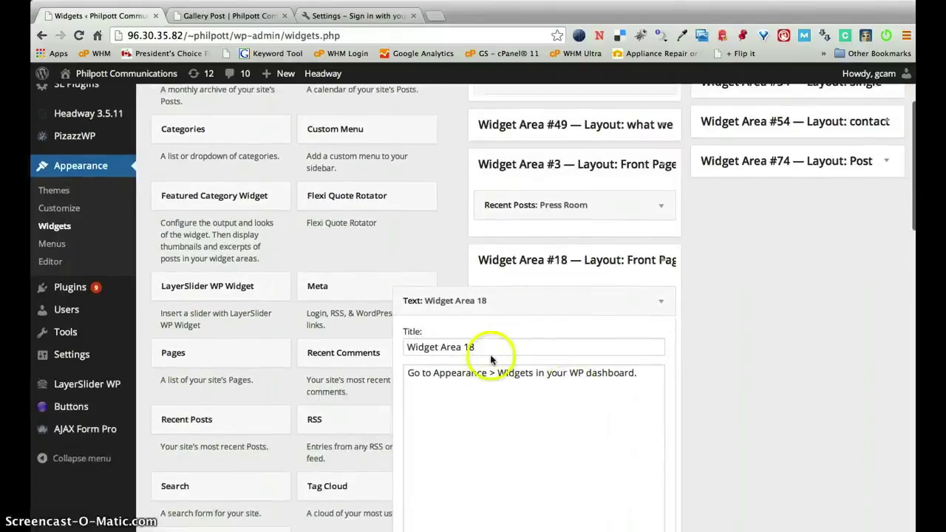
drag(488, 351, 396, 318)
text(Testimonials)
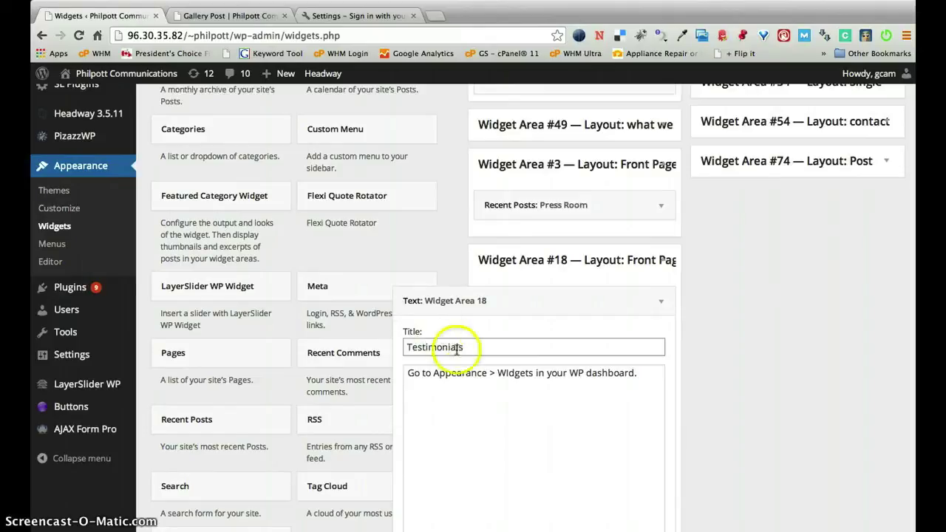
Replace the Text widget's placeholder content with the copied [quoteRotator] shortcode and save the widget
click(477, 403)
key(super+a)
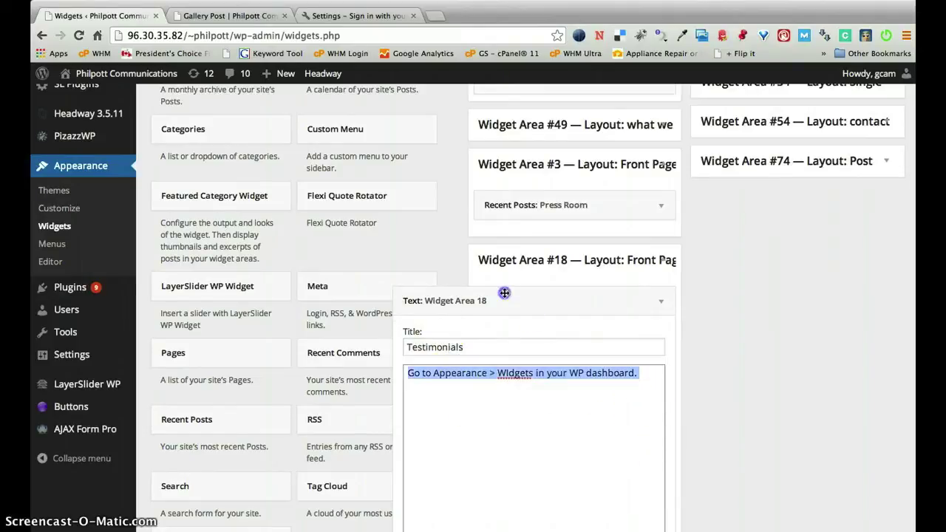
key(super+v)
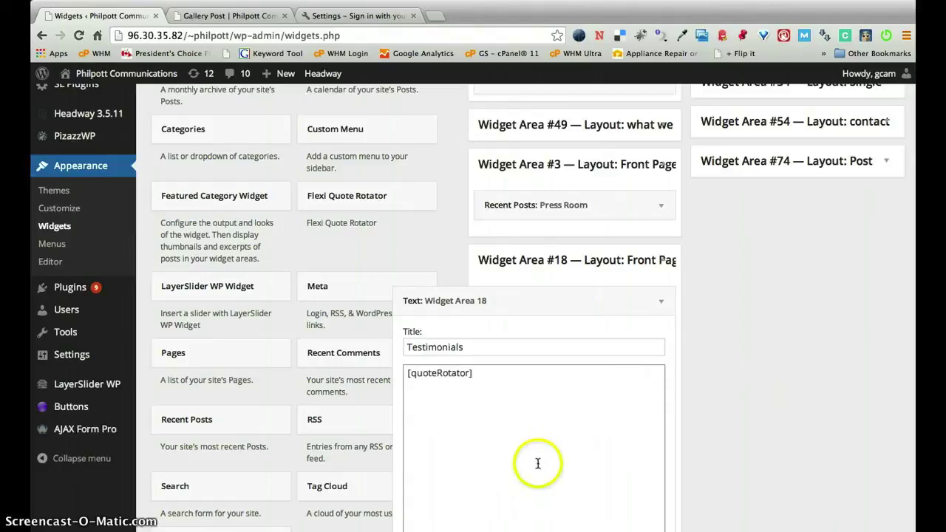
scroll(676, 468, down, 4)
click(648, 476)
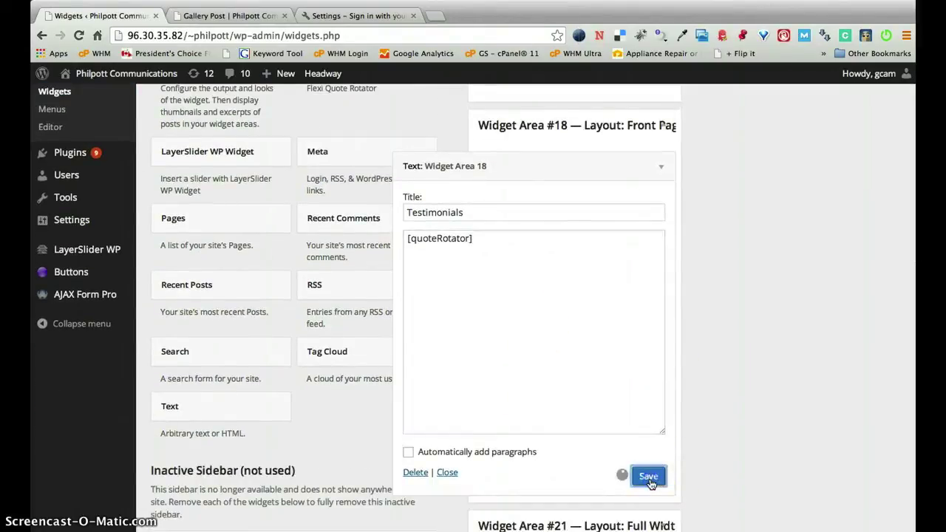
click(599, 309)
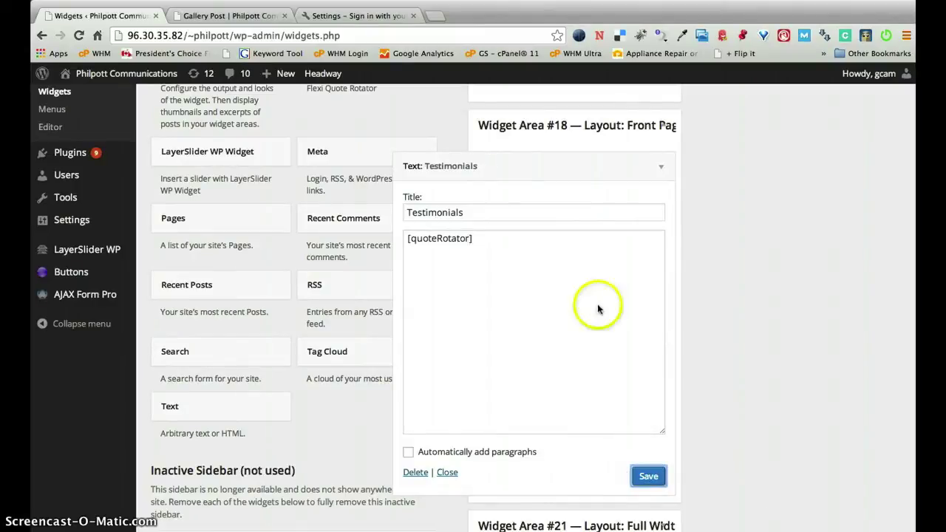
Load the site's home page and check how the testimonials rotate in the front page widget area
click(249, 16)
click(600, 320)
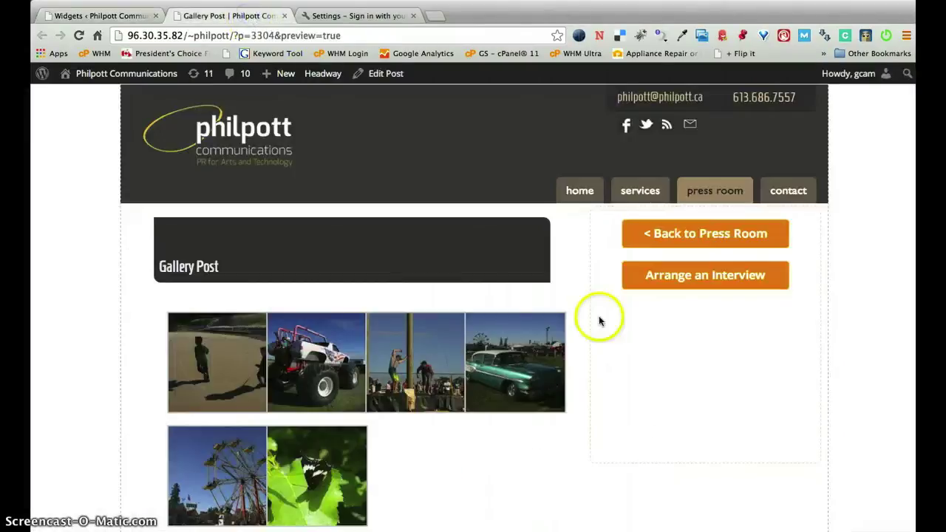
key(super+r)
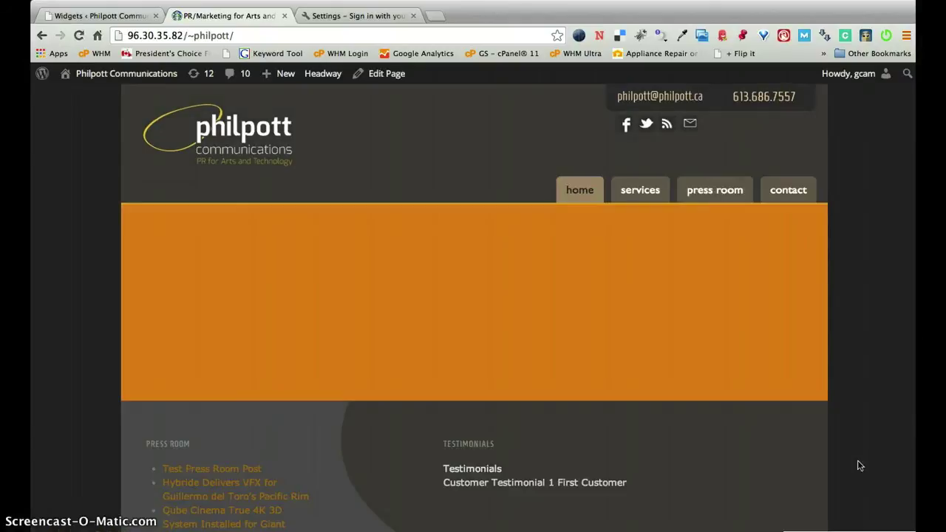
click(767, 498)
scroll(763, 505, down, 3)
scroll(763, 505, down, 1)
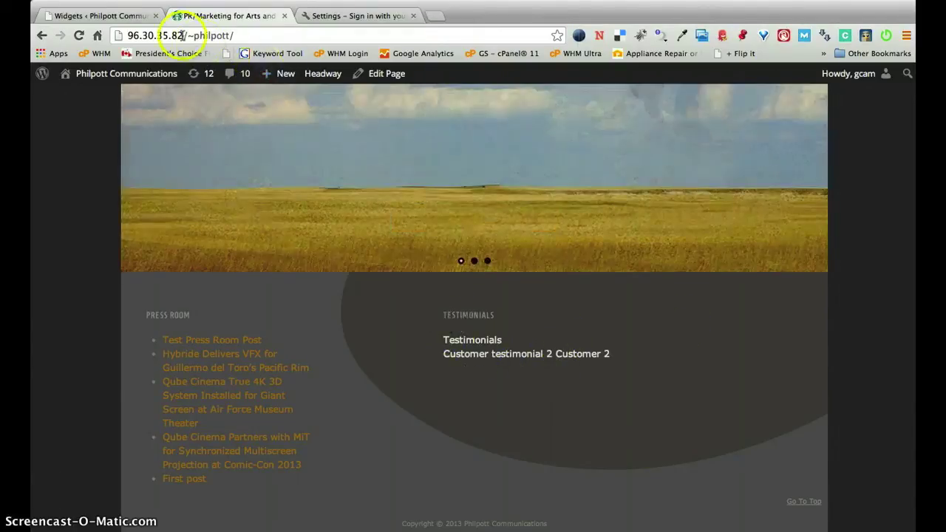
Return to the Widgets page, clear the Text widget's title in Widget Area #18, and save the widget
click(135, 20)
drag(461, 212, 319, 167)
key(BackSpace)
click(649, 479)
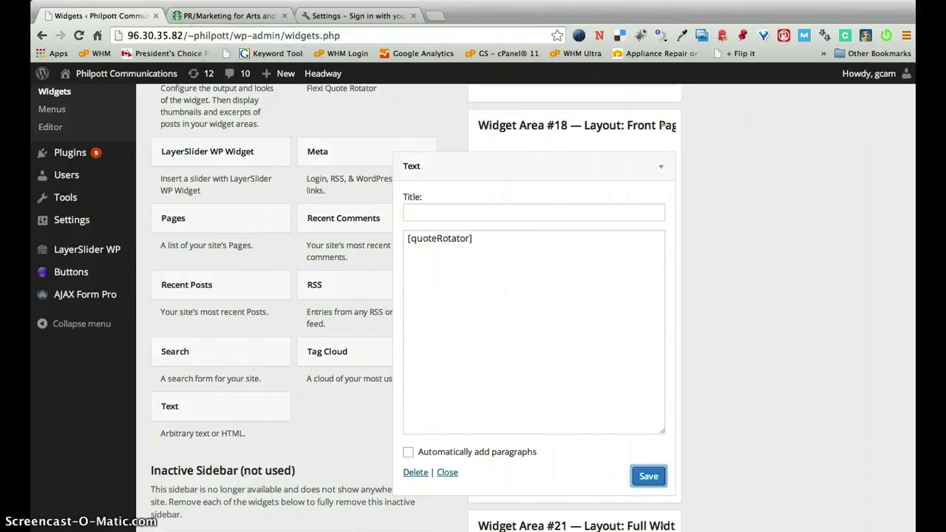
Reload the home page and check the heading and rotation of the testimonials
click(205, 19)
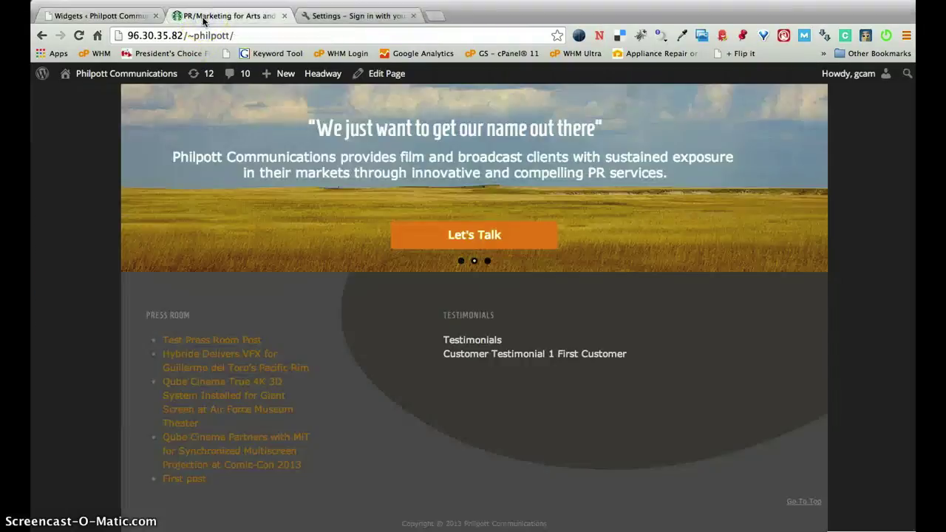
key(super+r)
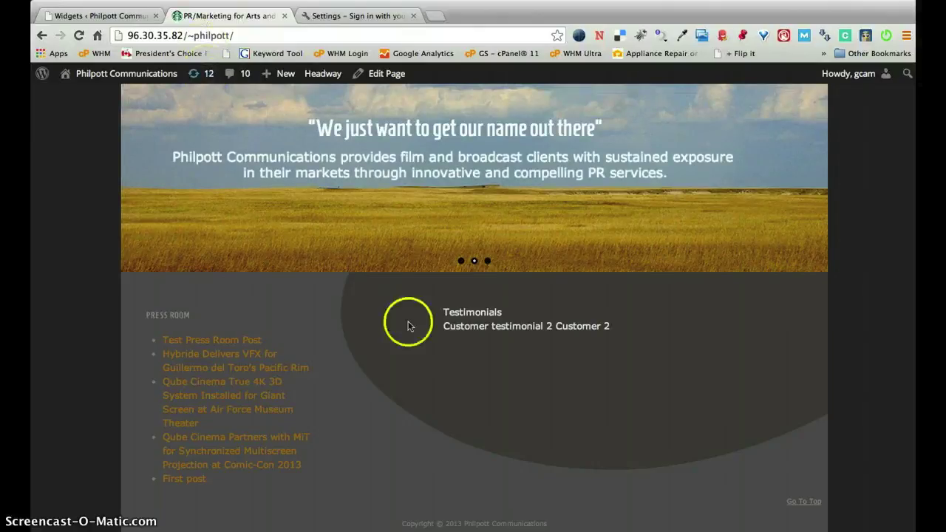
key(super+Tab)
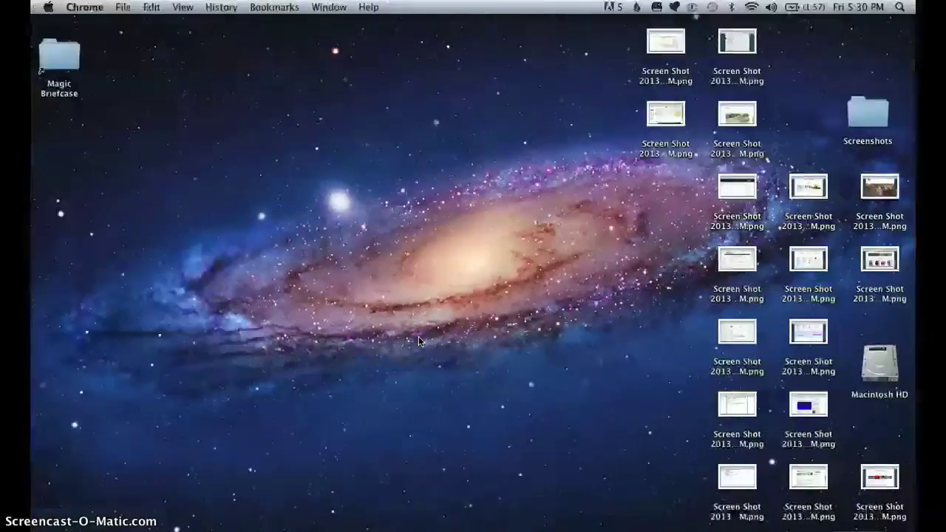